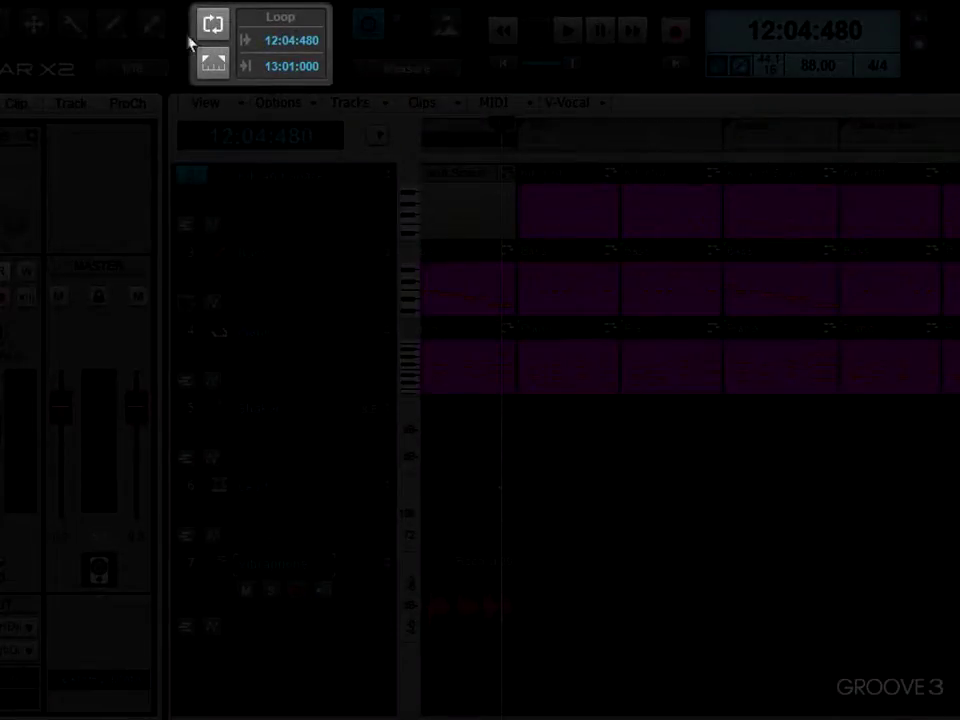
right_click(188, 42)
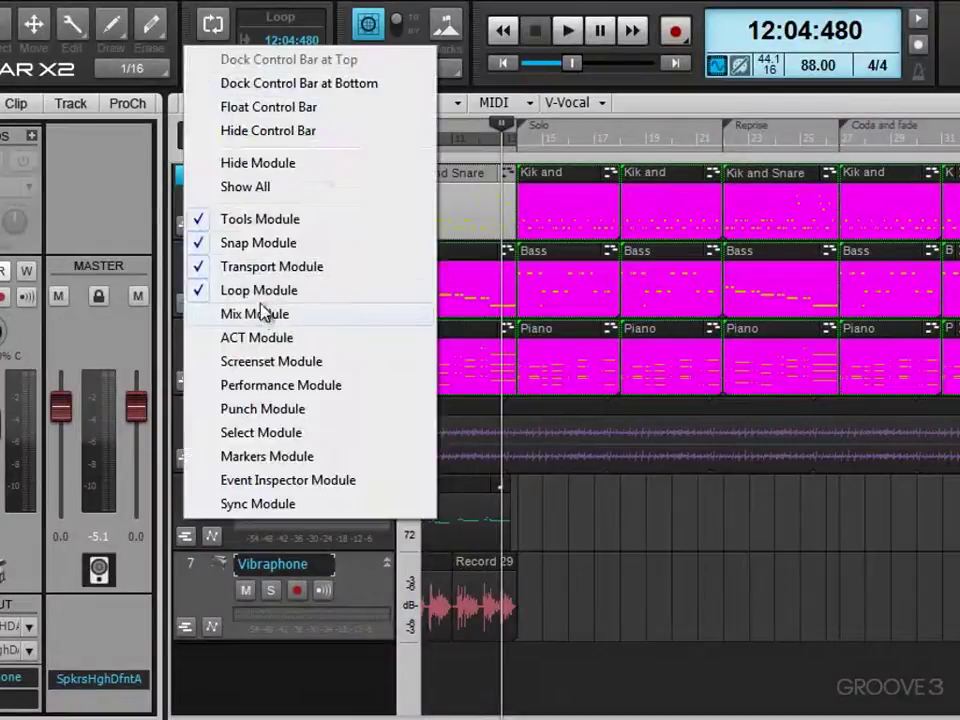
click(188, 32)
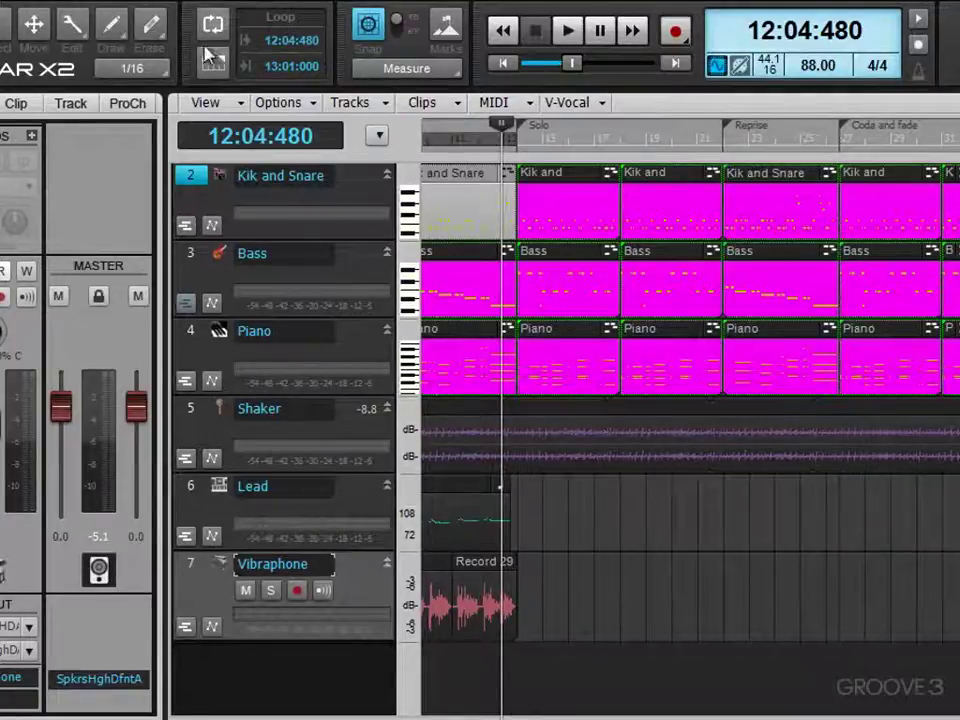
double_click(280, 40)
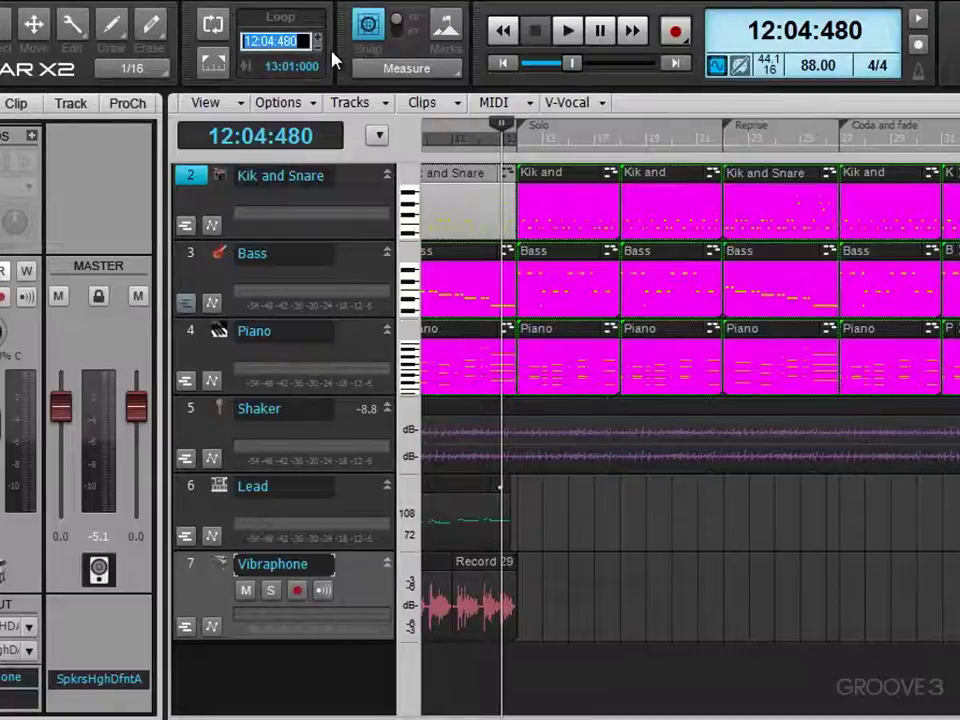
key(Return)
Step: Select the time range from measure 16 to measure 18 in the ruler and set the loop points to that selection
drag(583, 143, 626, 146)
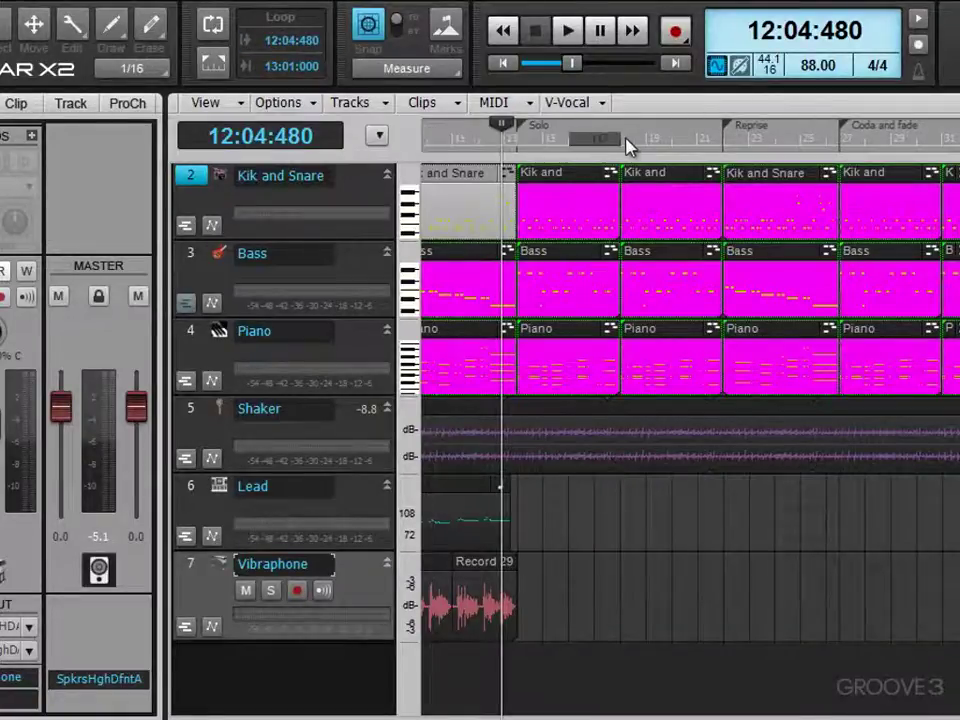
click(218, 64)
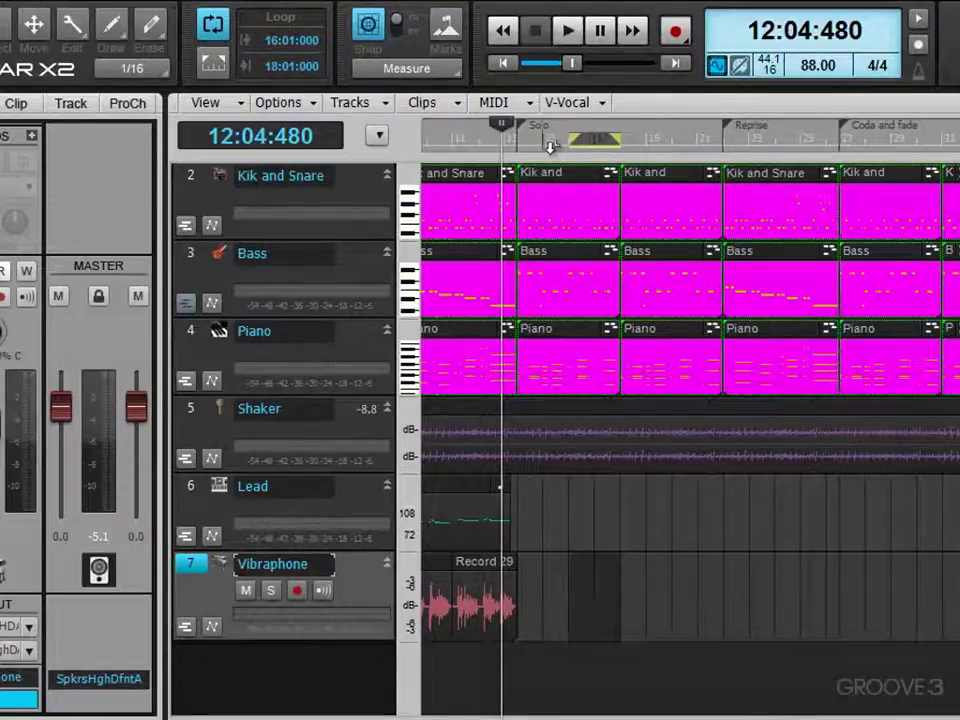
Step: Extend the loop region over the Solo section, from 14:01:000 to 22:01:000, and toggle looping off and on again
drag(546, 140, 697, 140)
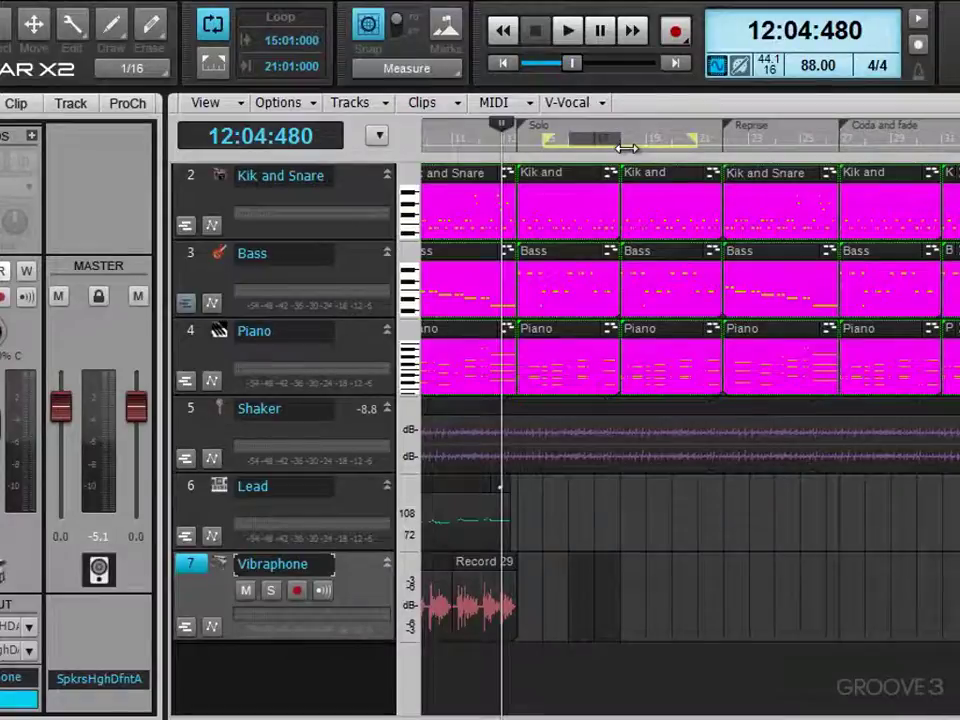
mouse_move(626, 148)
mouse_down()
mouse_move(596, 157)
mouse_move(643, 153)
mouse_move(633, 154)
mouse_up()
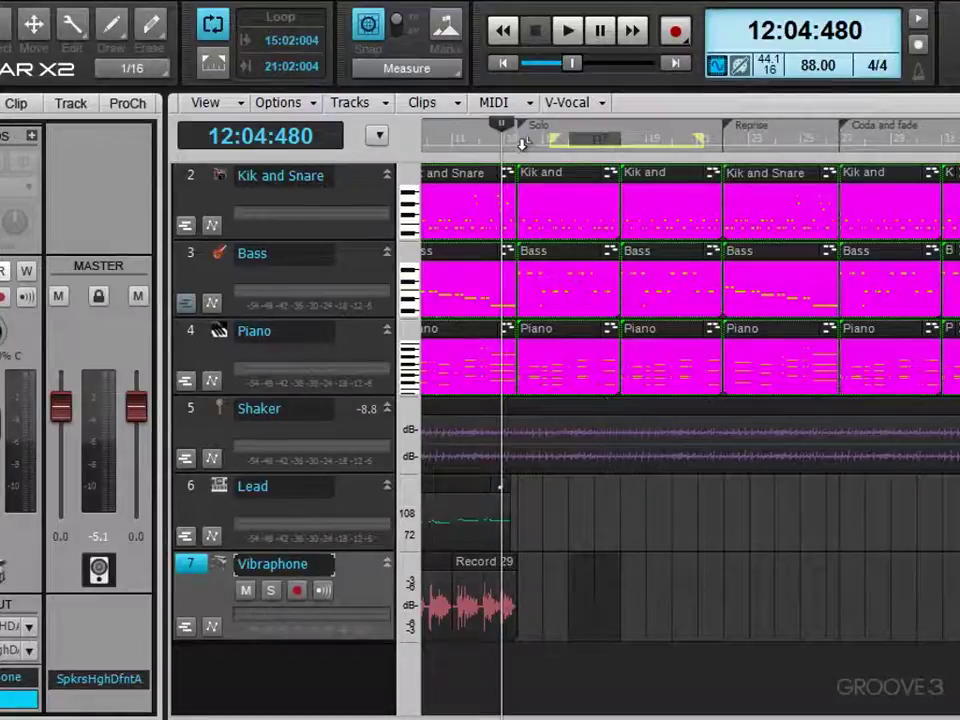
drag(515, 146, 517, 146)
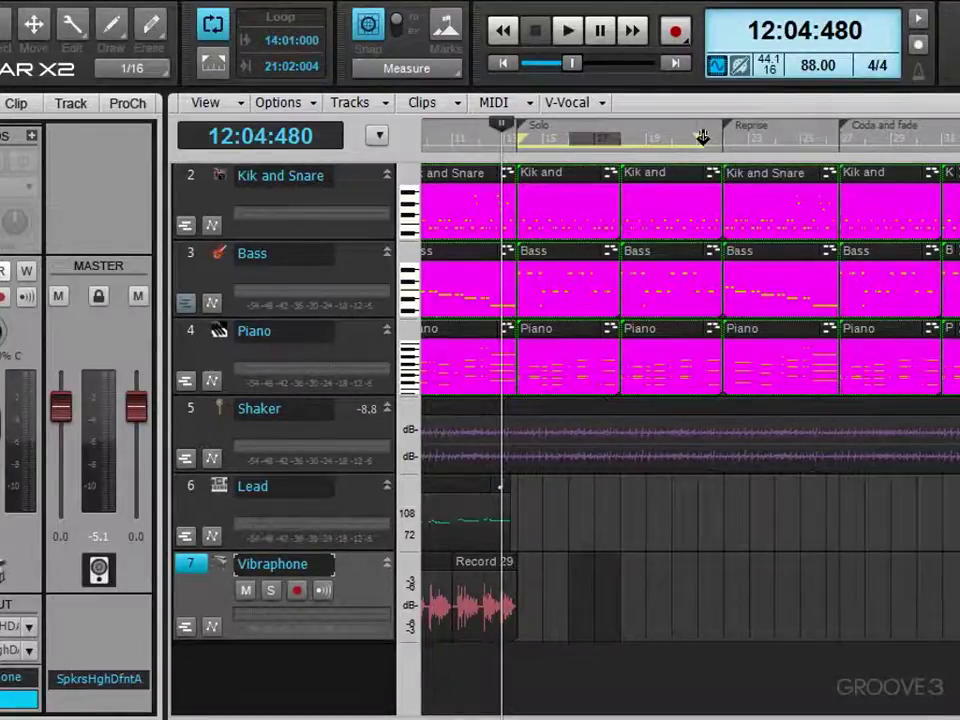
drag(731, 139, 733, 150)
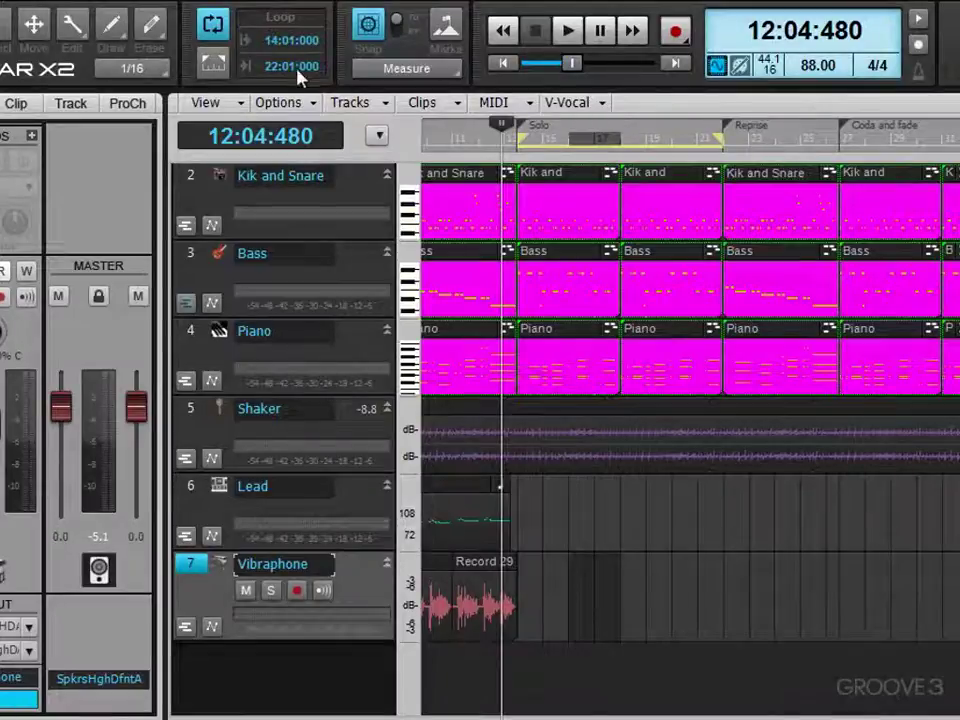
click(212, 25)
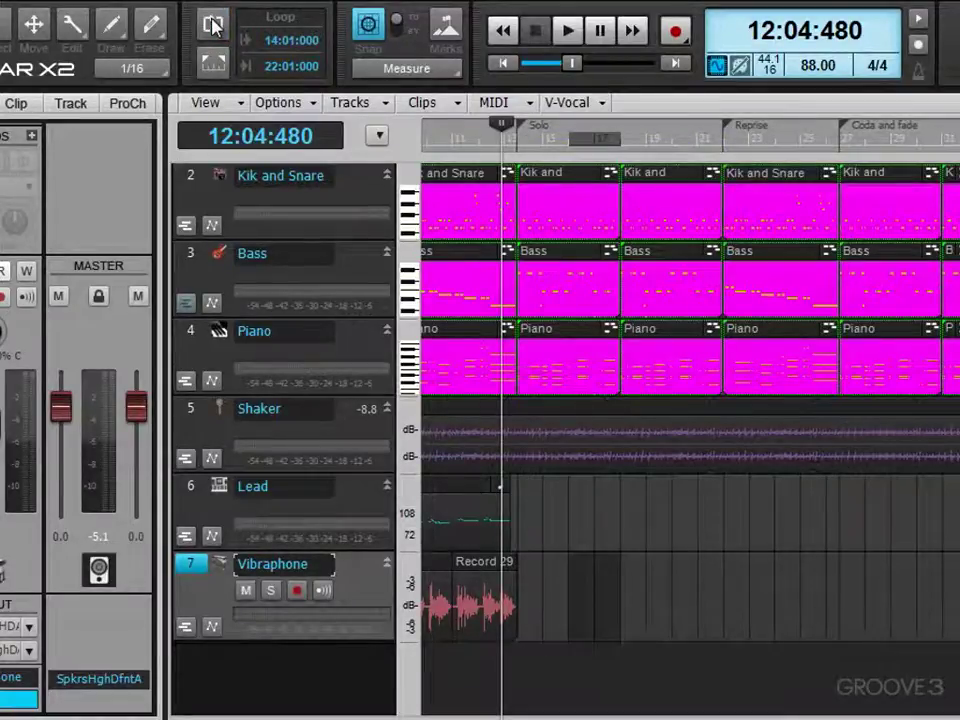
click(212, 25)
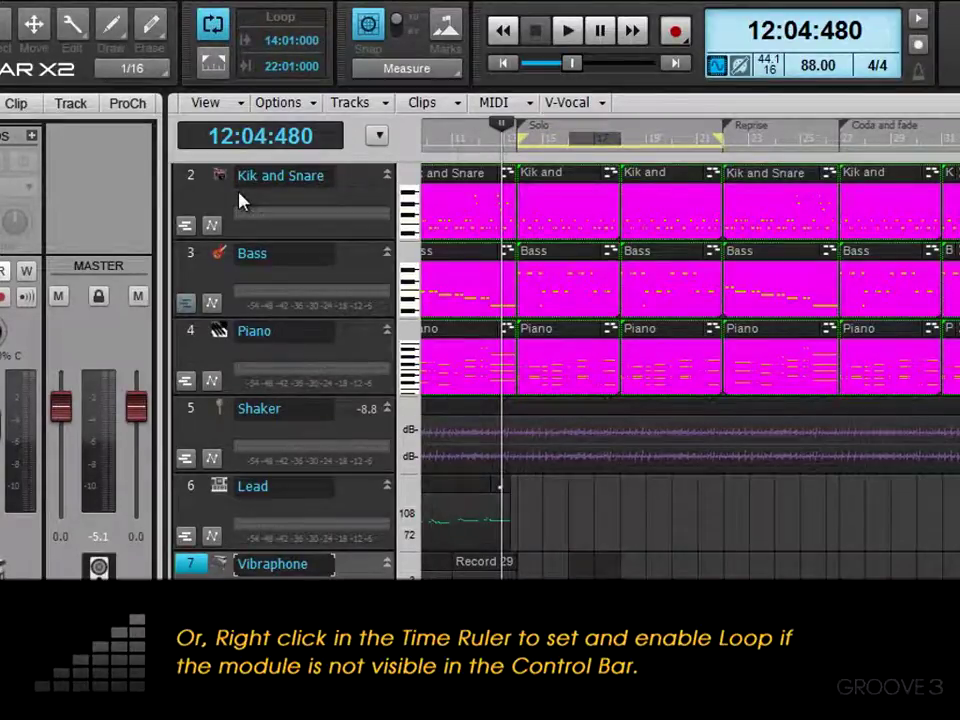
Step: Open the recording preferences, choose Sound on Sound (Blend), and compare both loop take storage options, ending on Store Takes in a Single Track
right_click(676, 32)
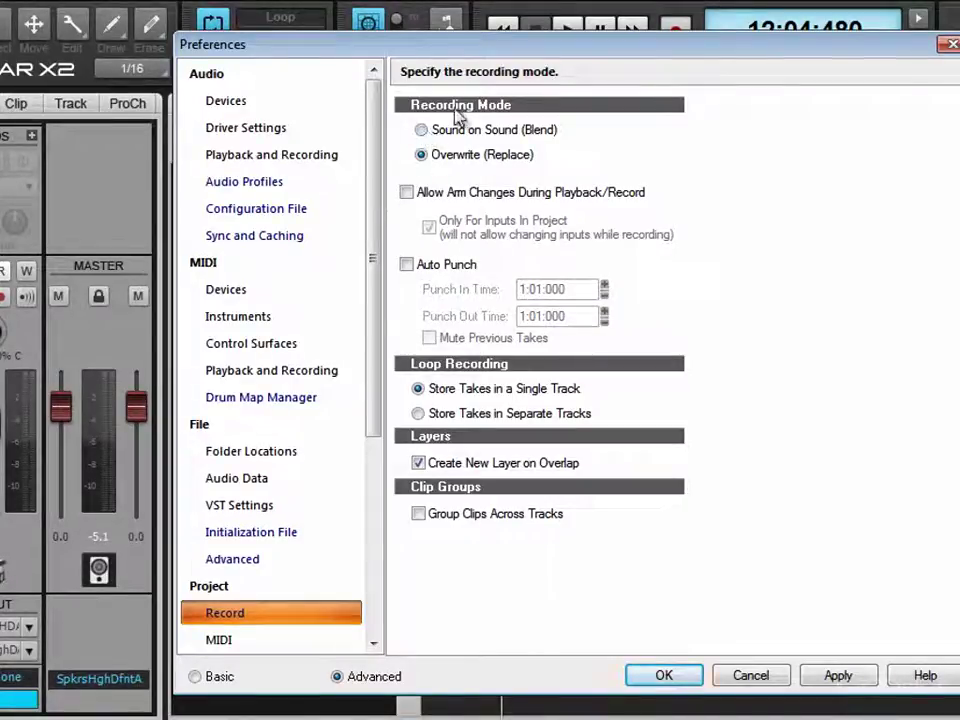
click(421, 130)
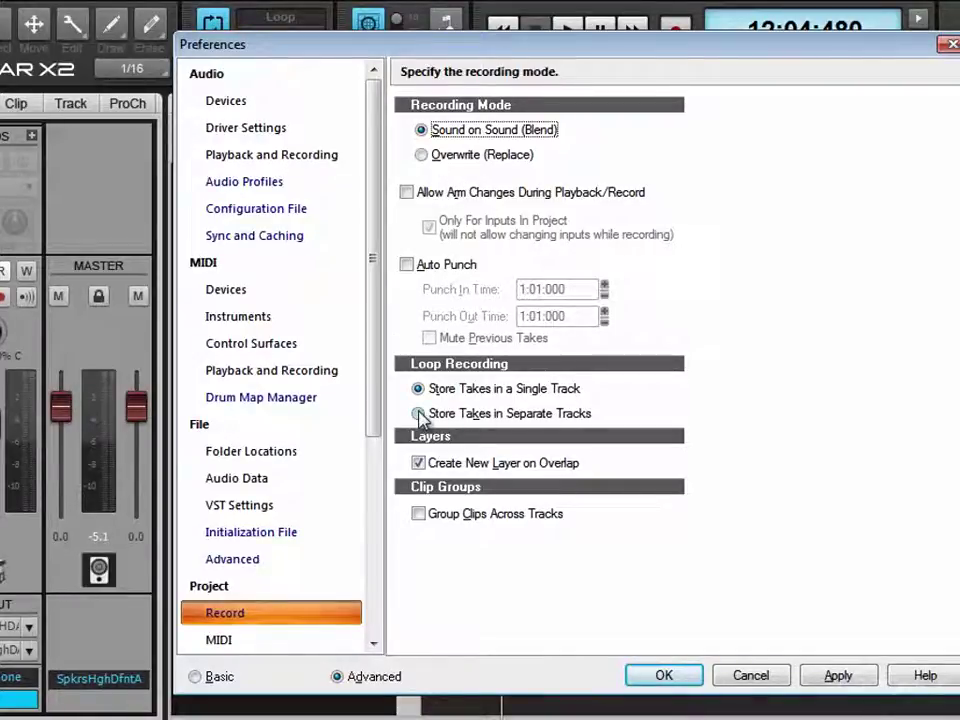
click(419, 414)
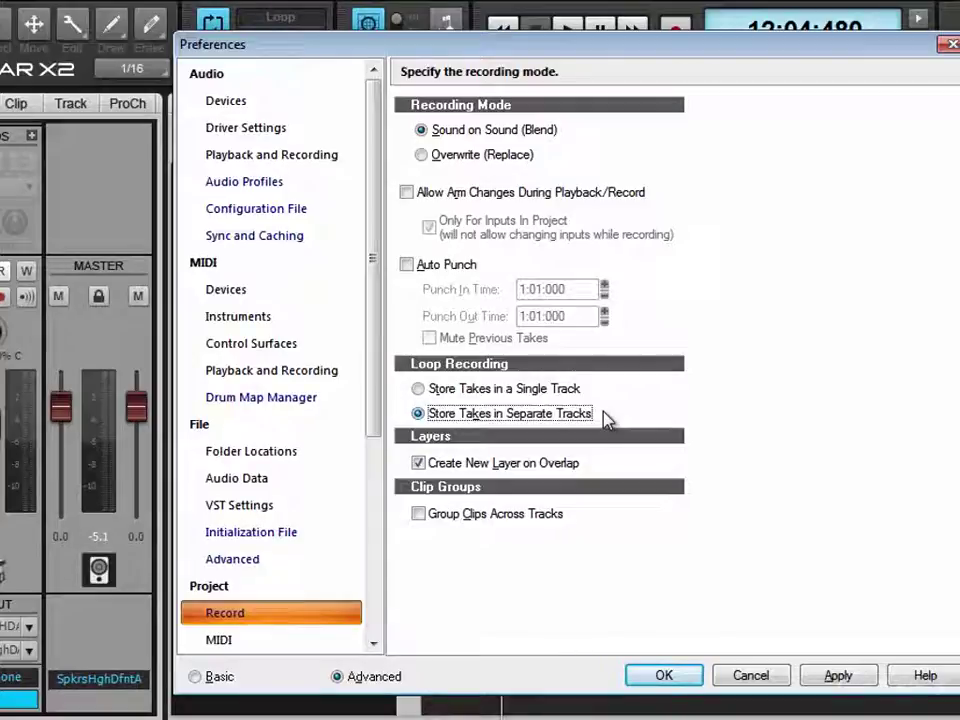
click(419, 390)
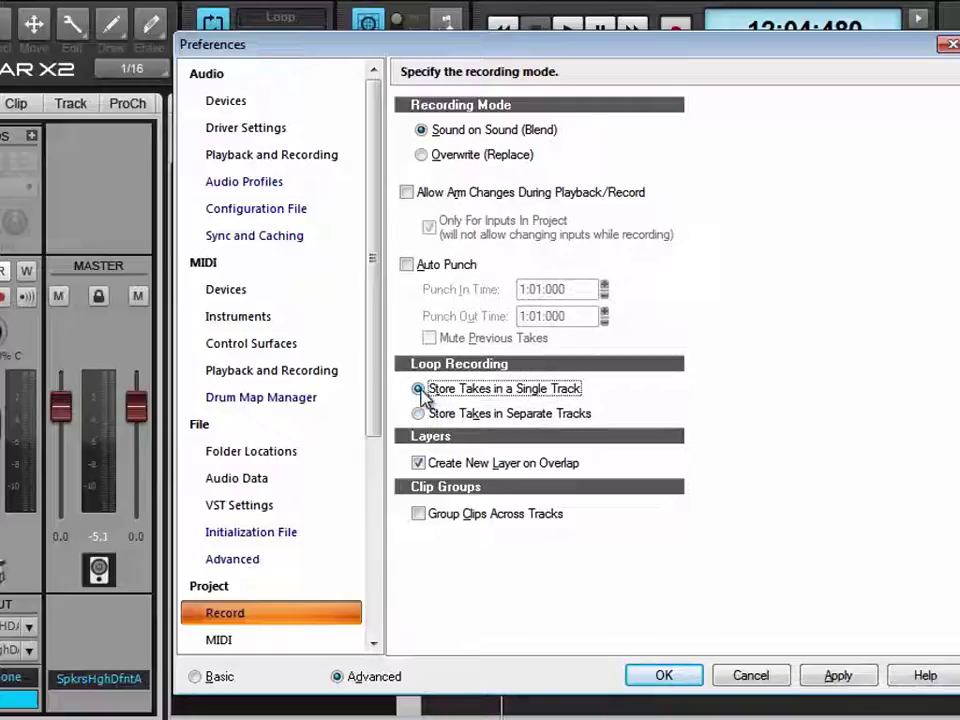
Step: Try Overwrite (Replace) with loop takes stored in separate tracks, and return take storage to a single track
click(421, 155)
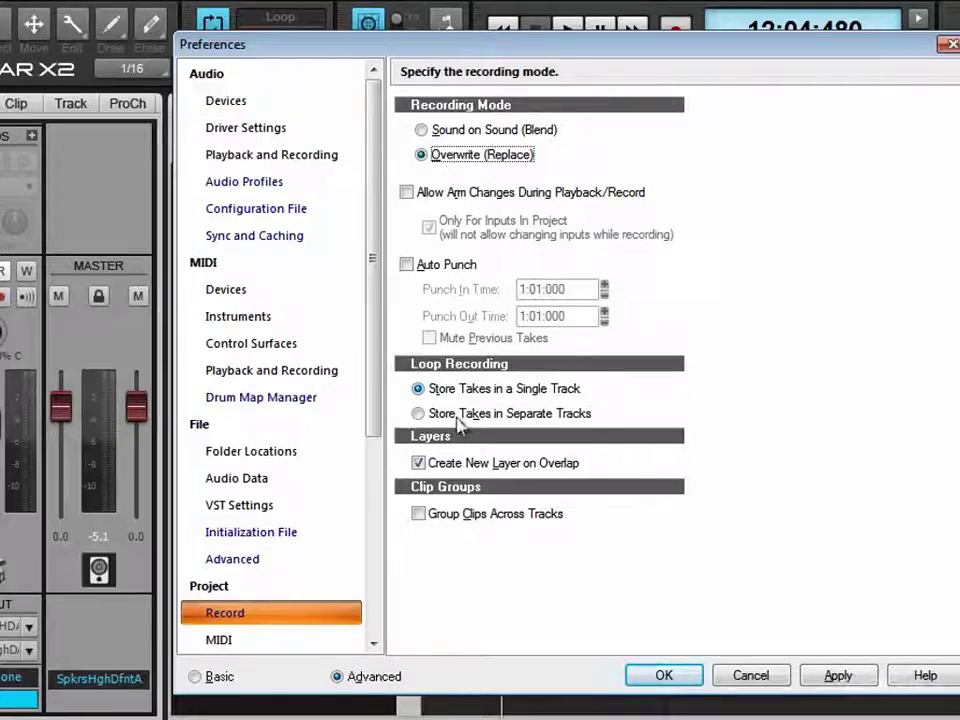
click(418, 413)
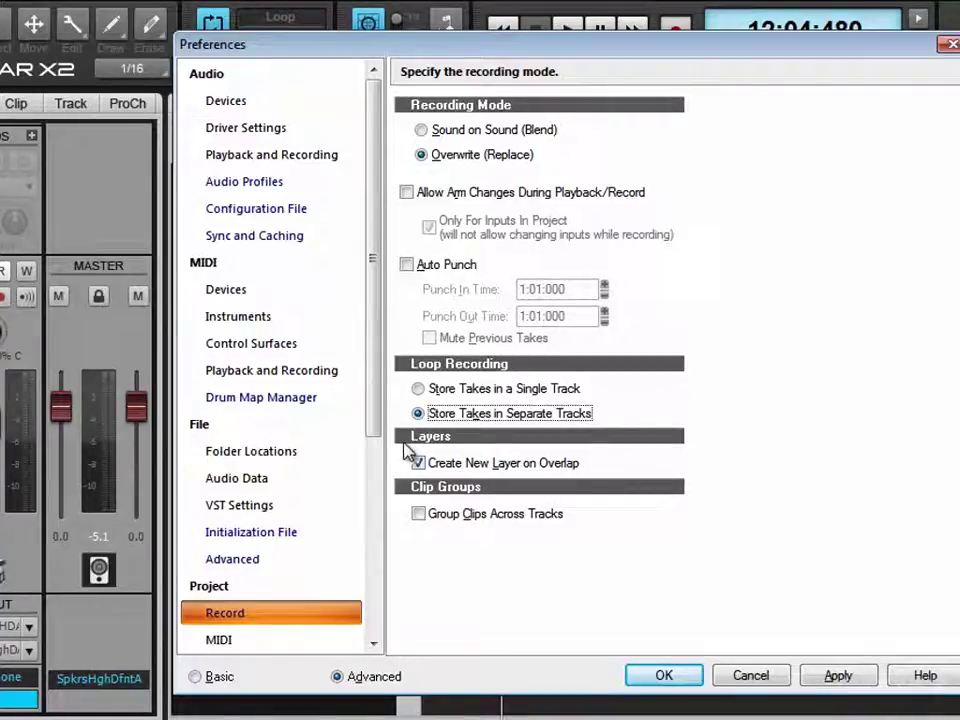
click(420, 390)
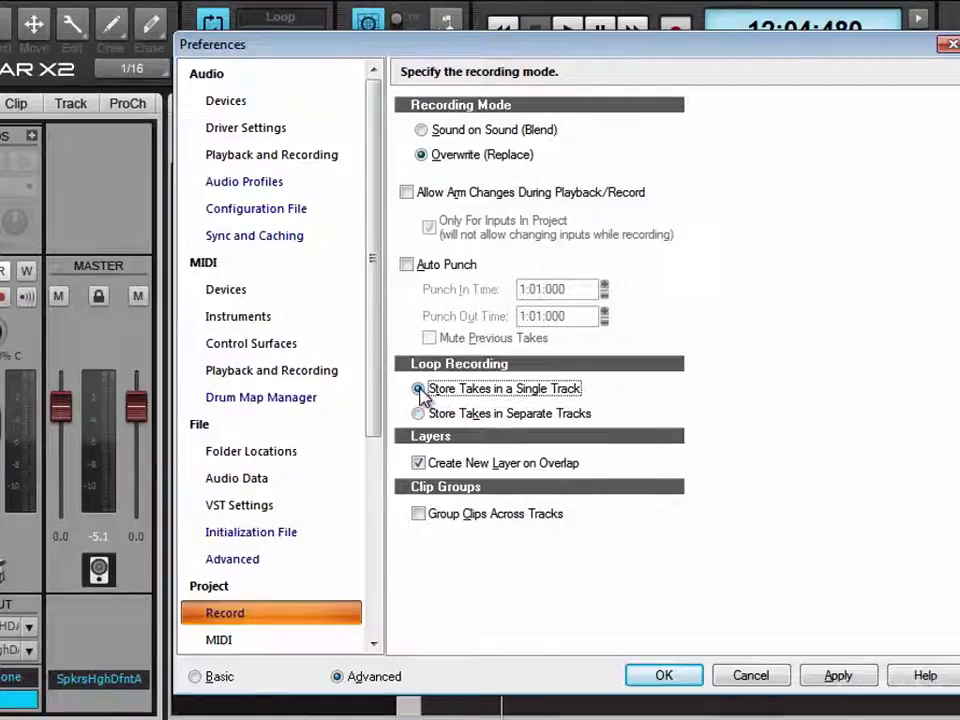
Step: Set the recording mode to Sound on Sound (Blend) and apply the recording preferences
click(421, 130)
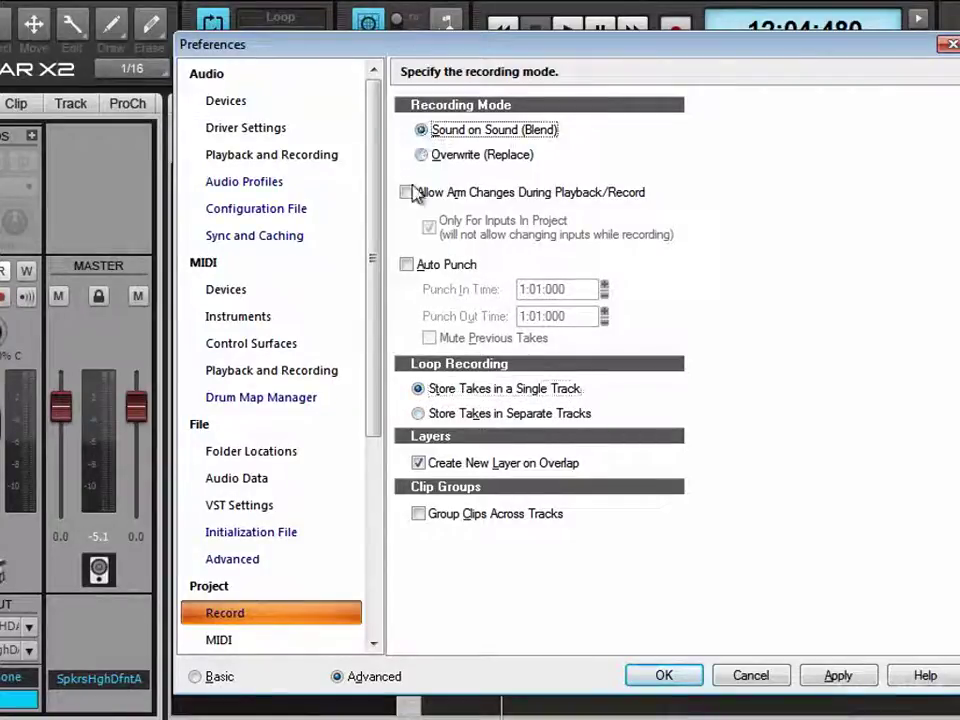
click(840, 676)
click(662, 677)
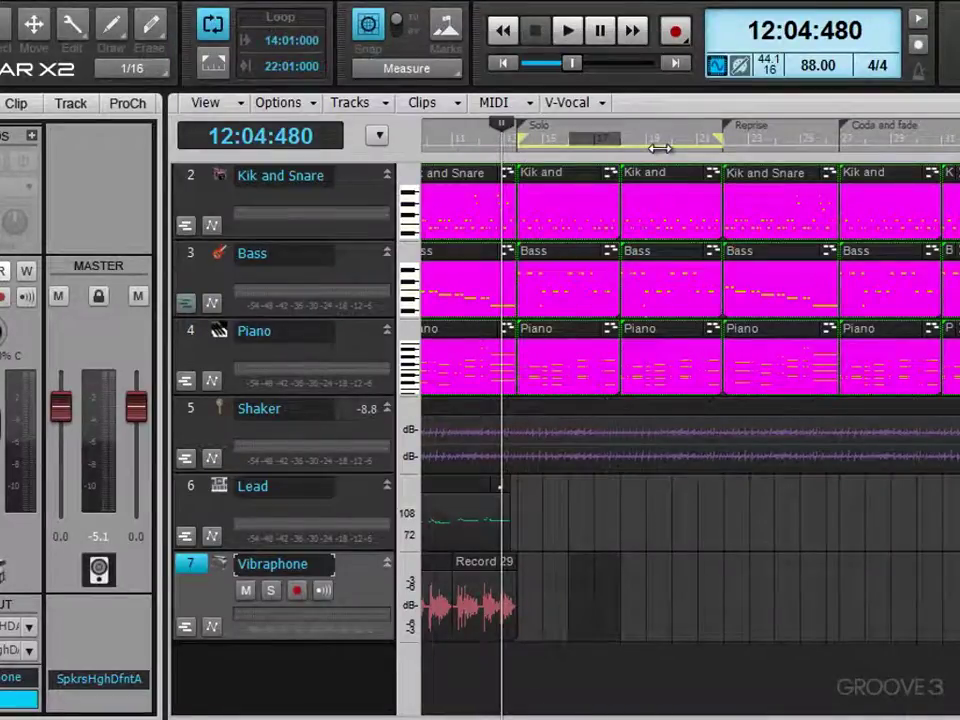
Step: Arm the Vibraphone track for recording and expand its take lanes
click(297, 590)
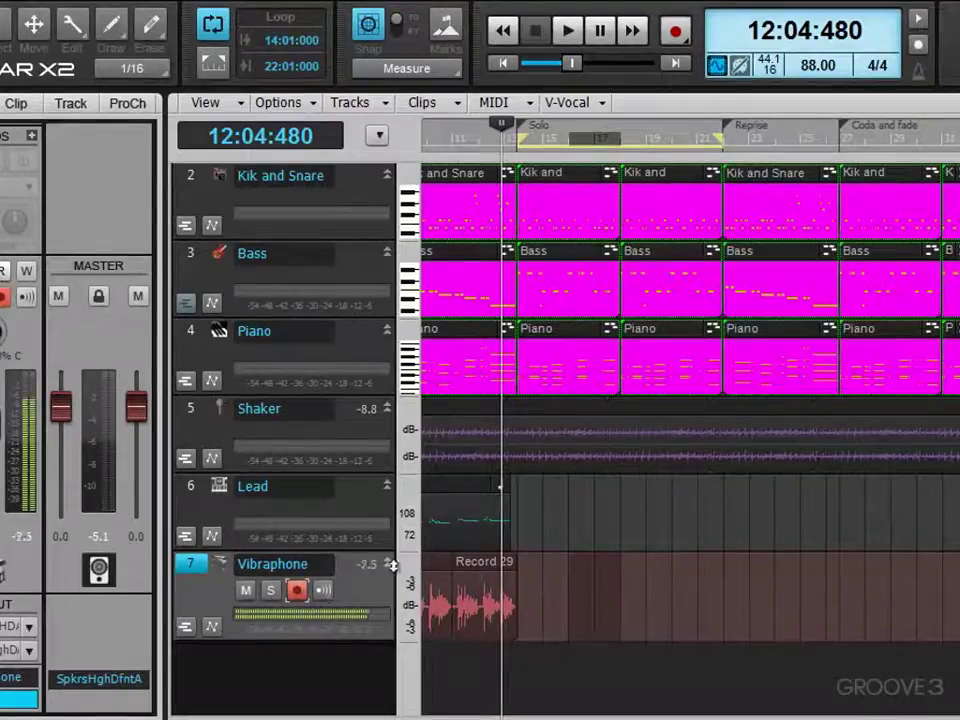
click(186, 627)
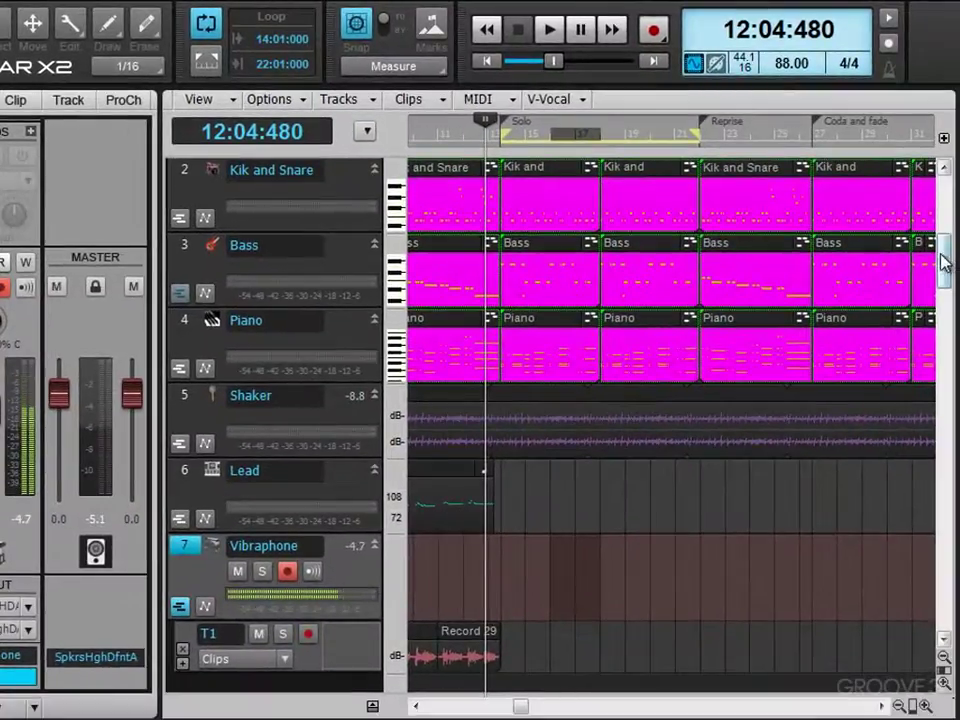
drag(943, 261, 952, 427)
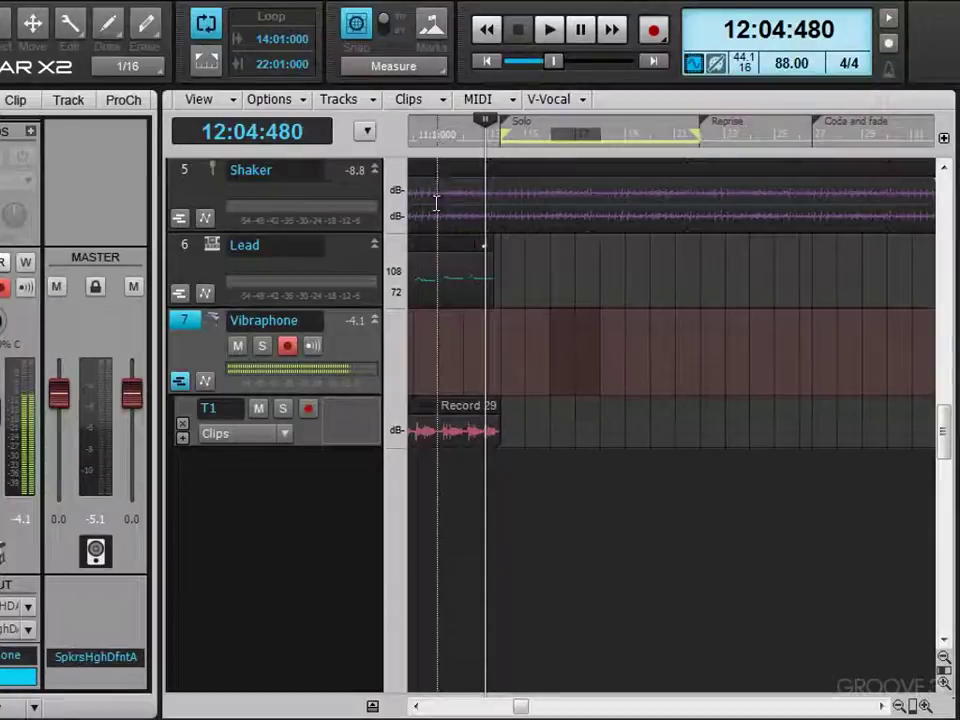
Step: Loop-record several Vibraphone takes over the Solo section starting from 11:01:000, and disarm the track once recording is stopped
click(436, 203)
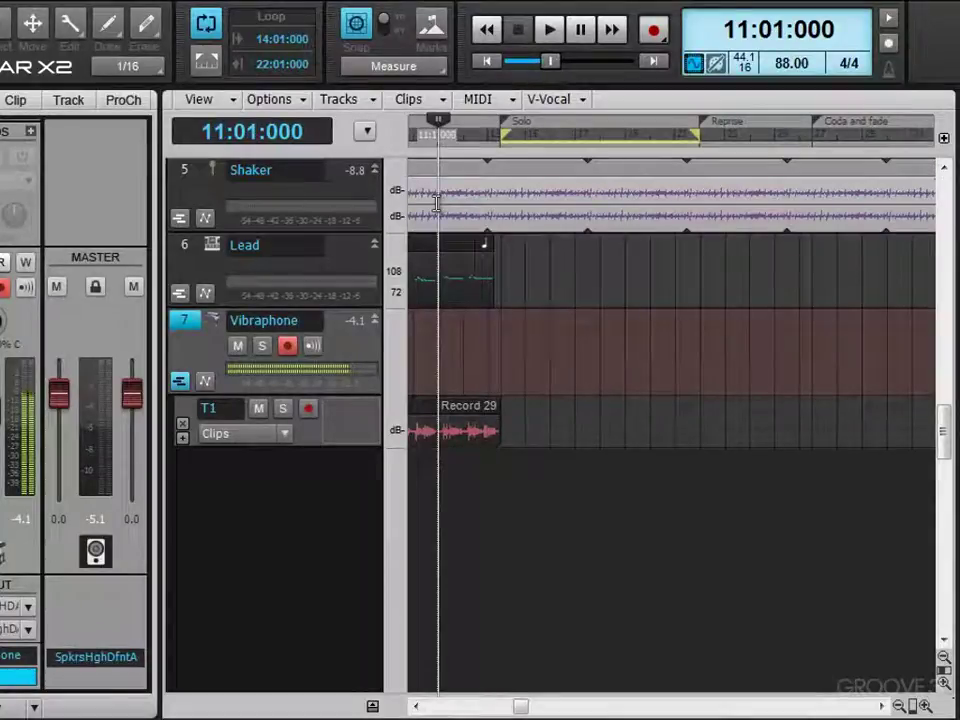
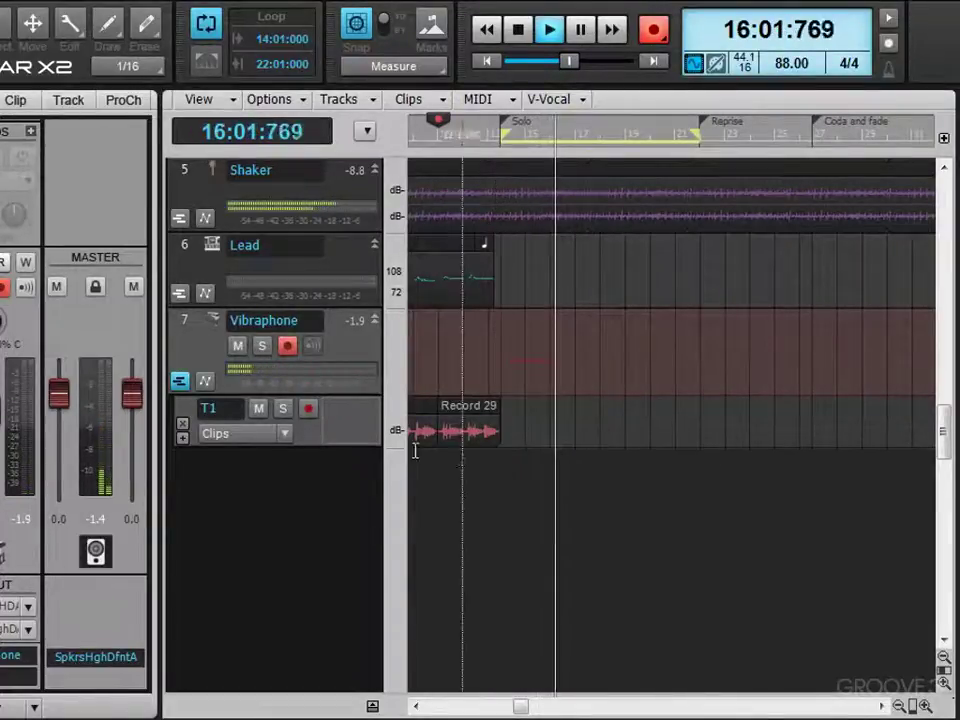
click(514, 31)
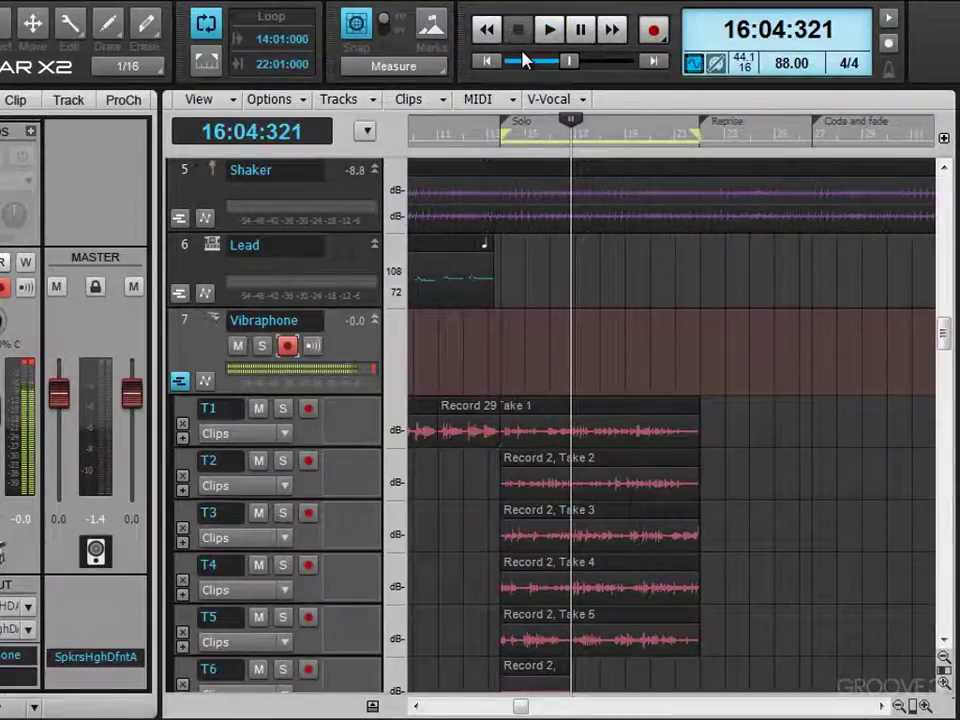
click(288, 346)
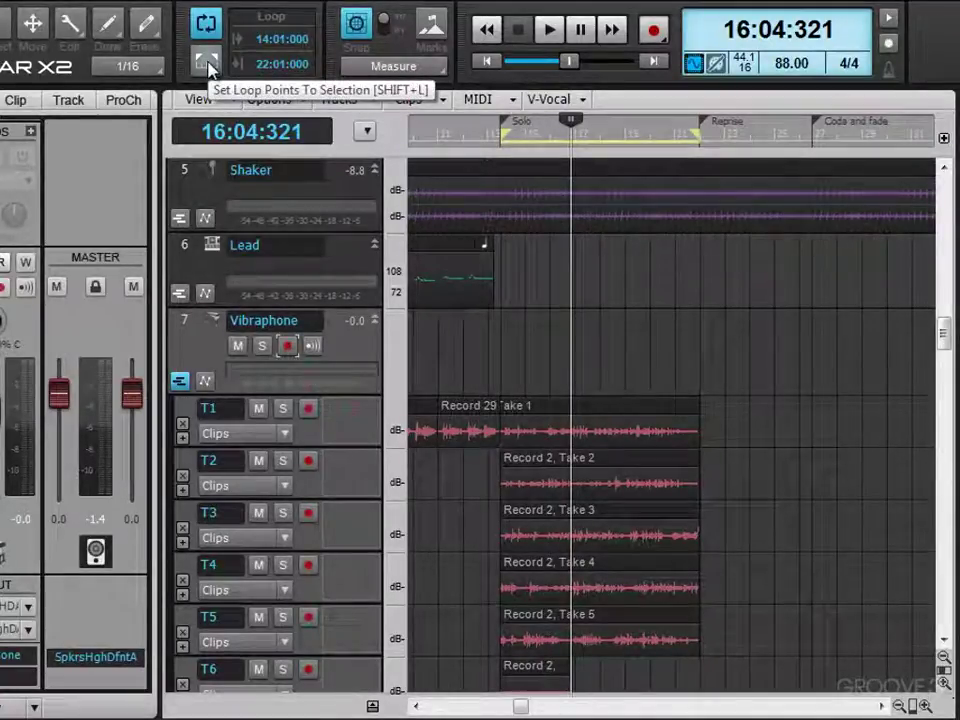
Step: Review the loop recording take storage options in the recording preferences and close them without changes
right_click(659, 37)
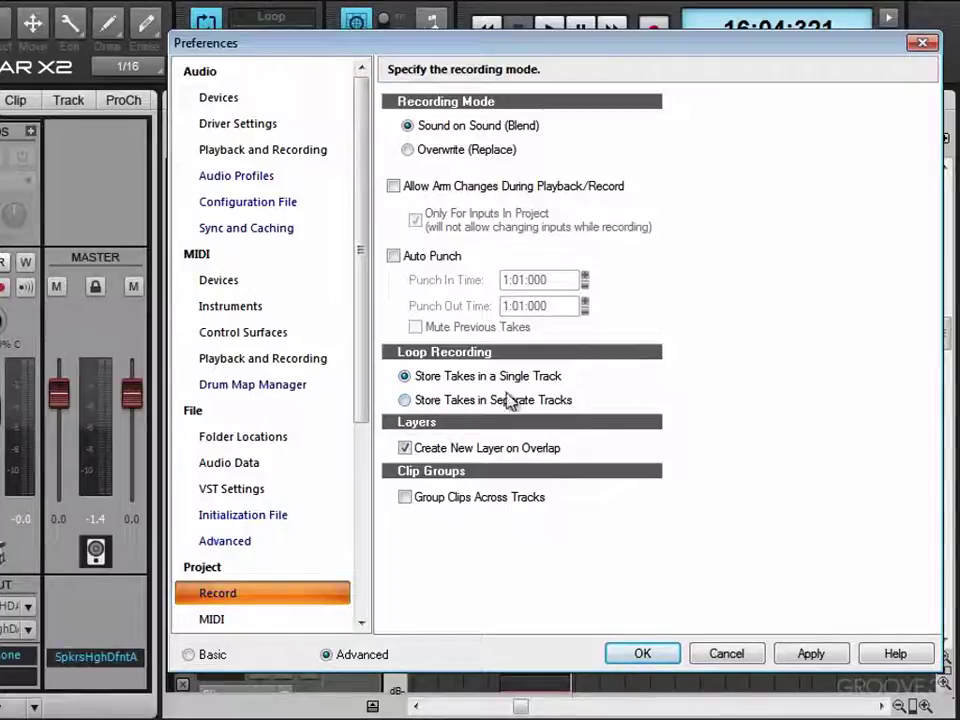
click(727, 655)
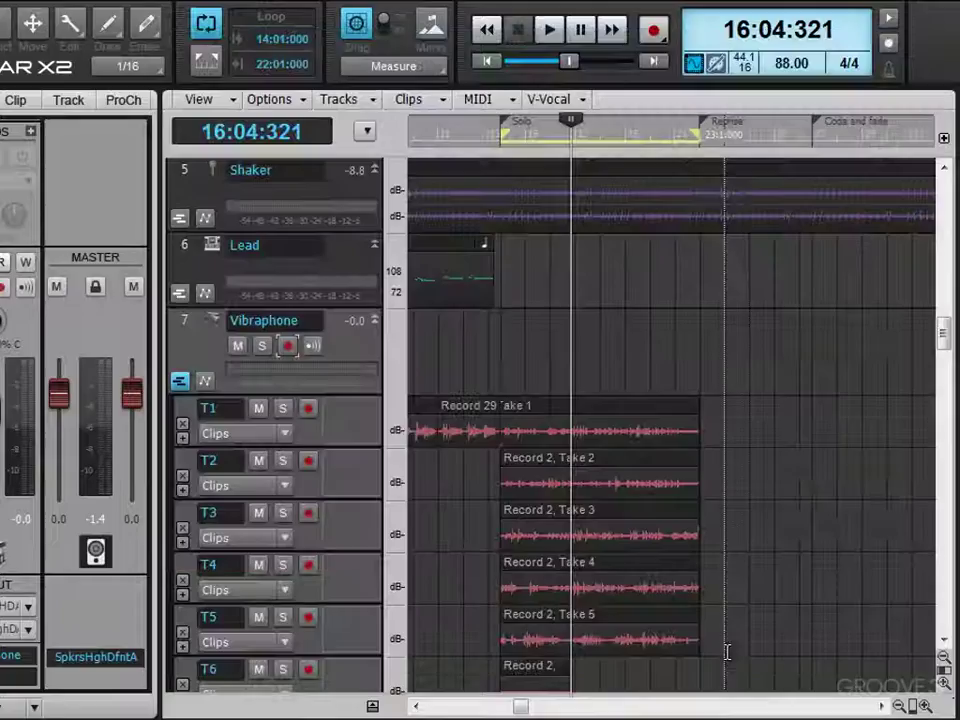